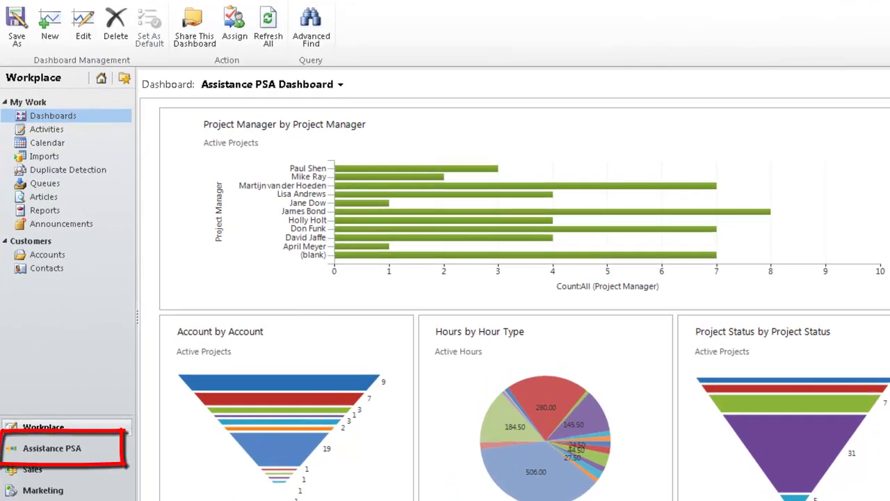
Switch to the Assistance PSA area to show the Active Projects list and status chart.
left_click(125, 451)
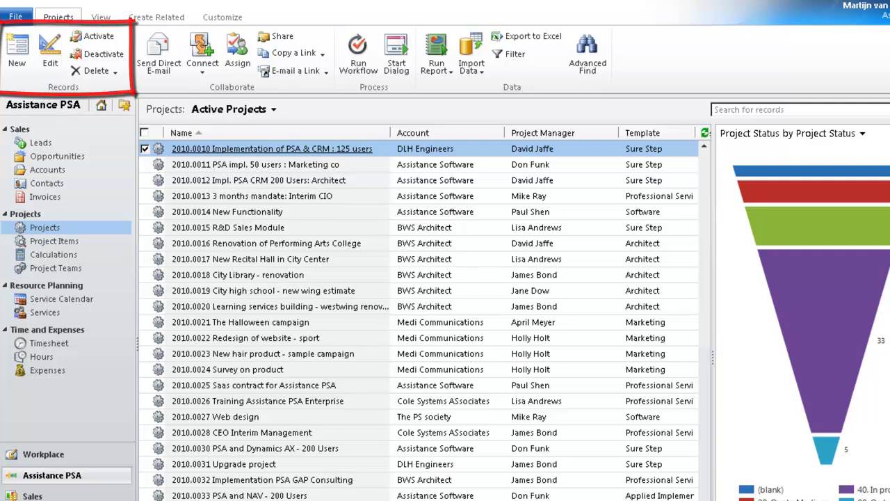
Search the project records for *PBI Prof* to find project 2010.0061.
left_click(275, 113)
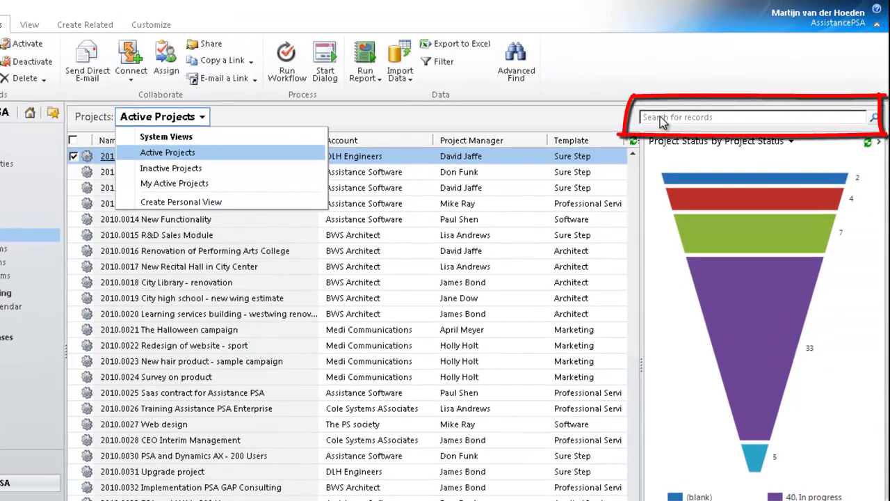
left_click(663, 118)
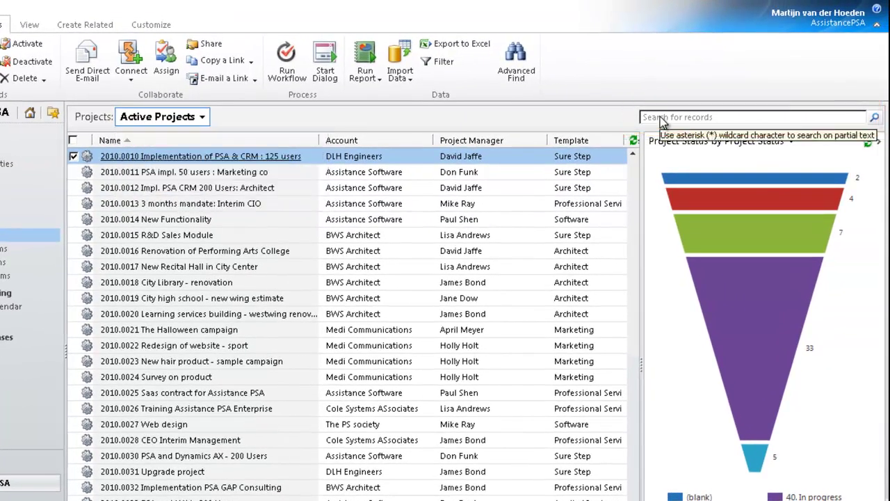
type("*PBI Prof*")
key("Return")
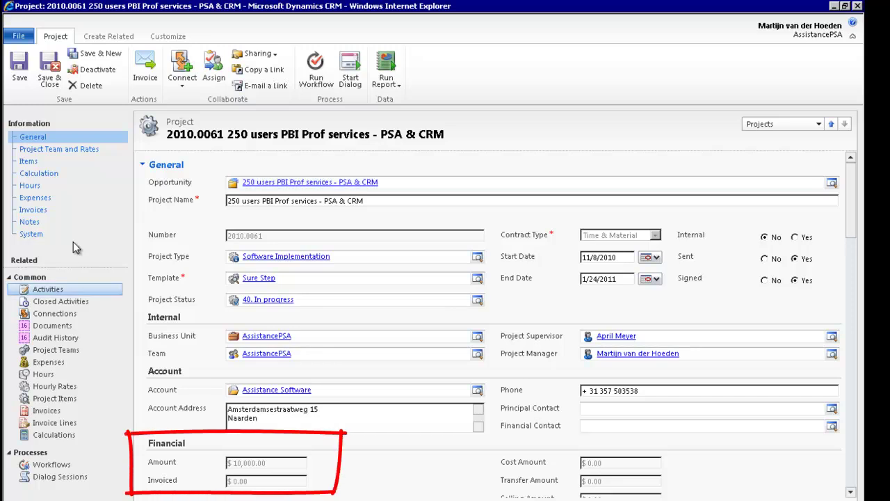
Show project 2010.0061's team and rates: four members, BI Consultant $125, Project Manager $175.
left_click(119, 151)
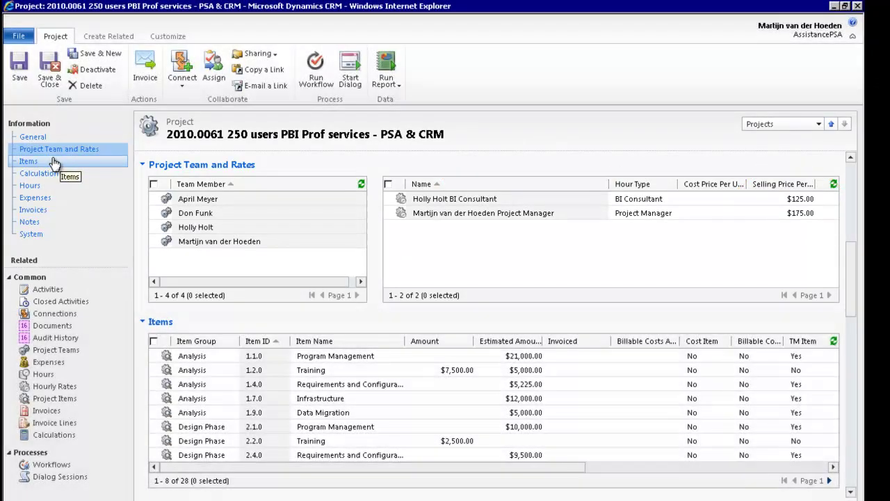
Open the project's items and item 1.4.0 Requirements and Configuration, estimated at $5,225.
left_click(55, 162)
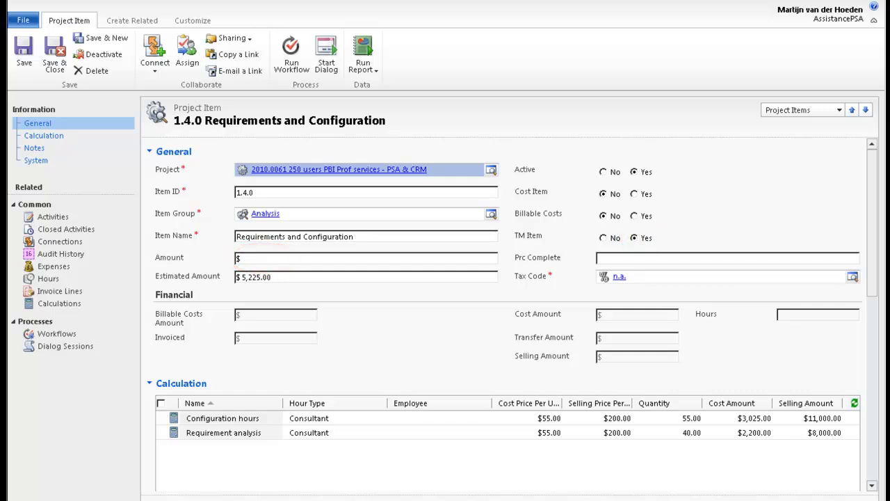
Review item 1.4.0's Kick off meeting and Scope document activities, then close the records.
left_click(68, 219)
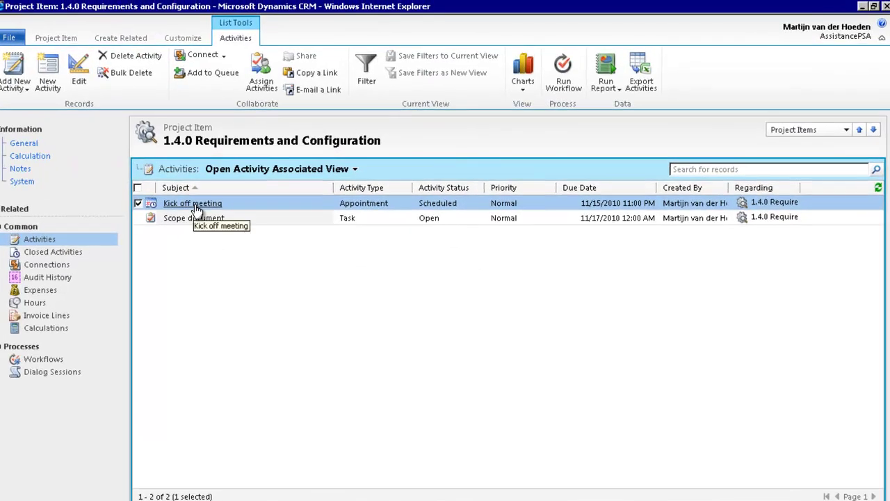
left_click(197, 204)
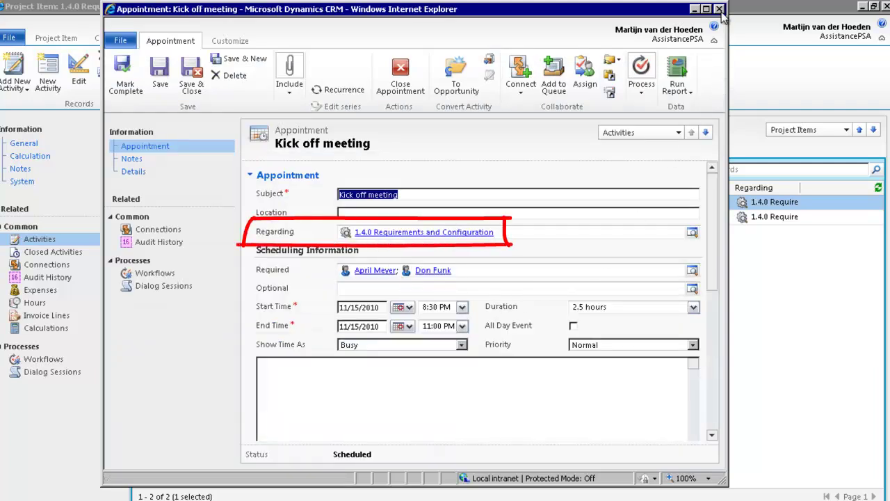
left_click(706, 133)
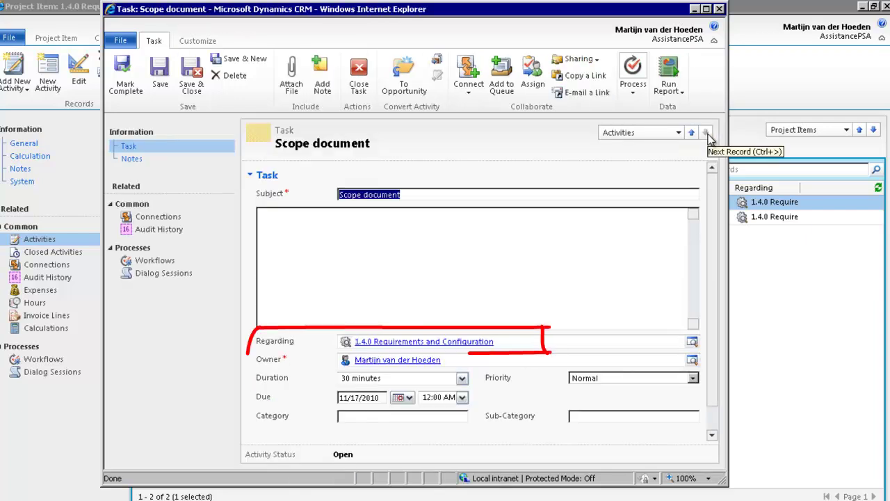
left_click(721, 11)
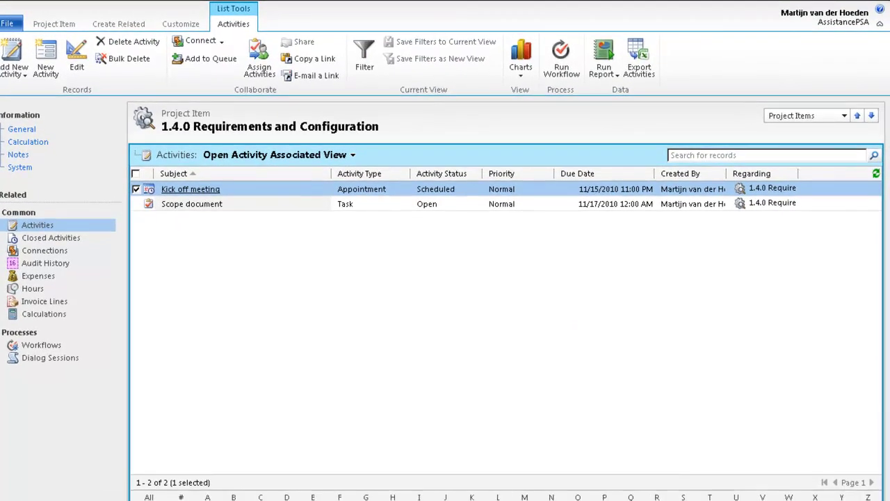
left_click(881, 5)
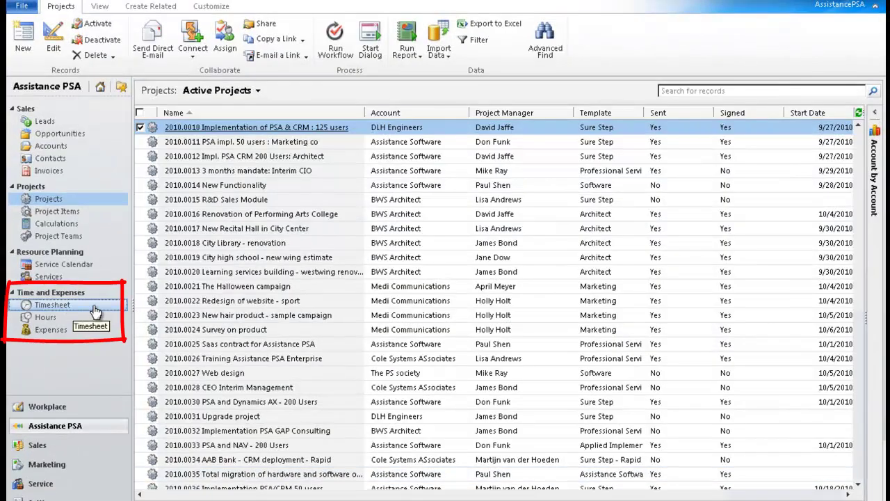
Open the 15–19 November 2010 timesheet and import that week's Outlook appointments.
left_click(95, 311)
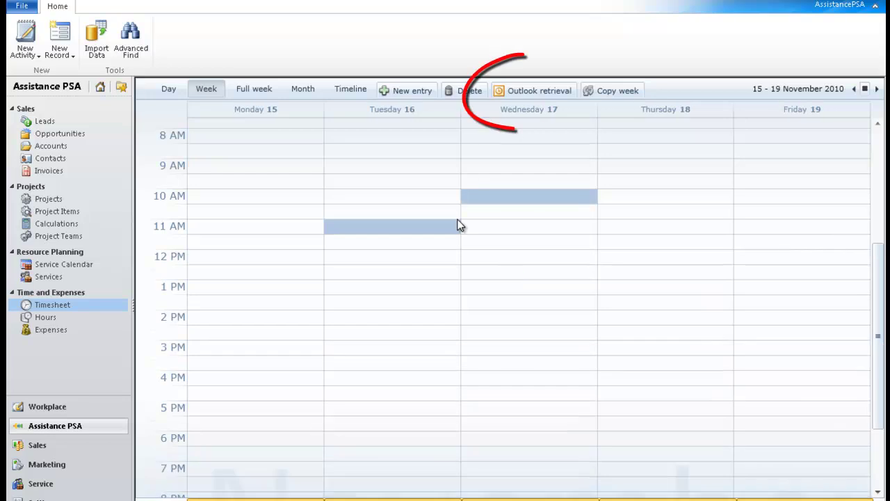
left_click(547, 92)
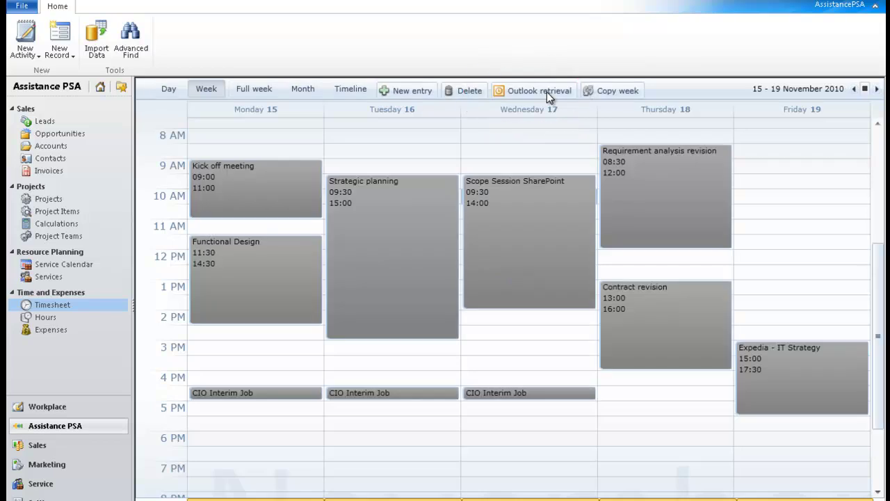
Book Thursday's Requirement analysis revision on project 2010.0061, item 1.4.0, as Project Manager hours.
double_click(631, 188)
left_click(416, 225)
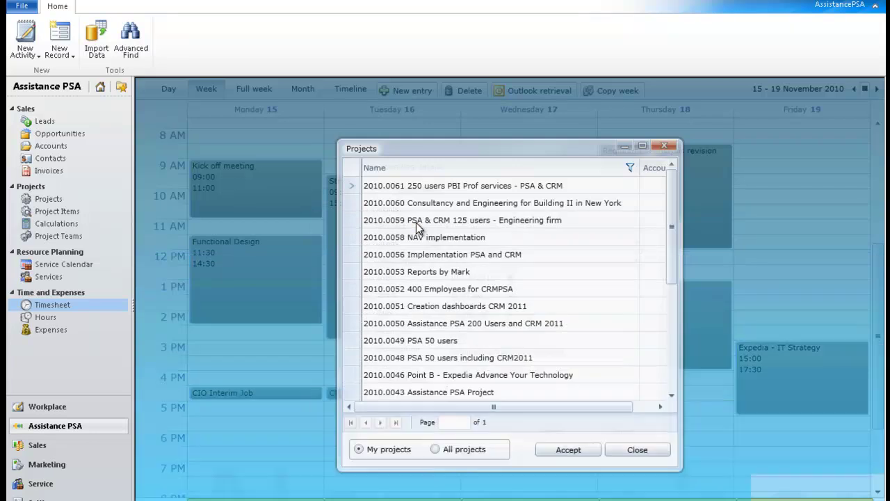
double_click(407, 185)
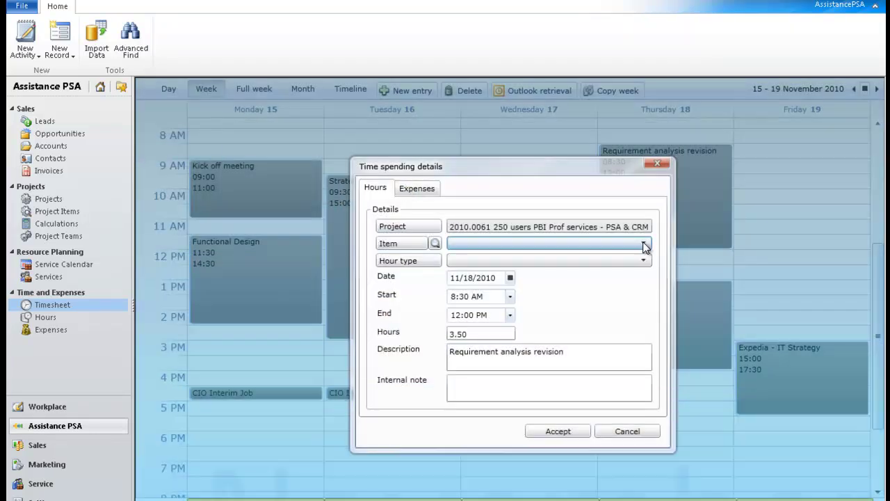
left_click(643, 243)
left_click(539, 289)
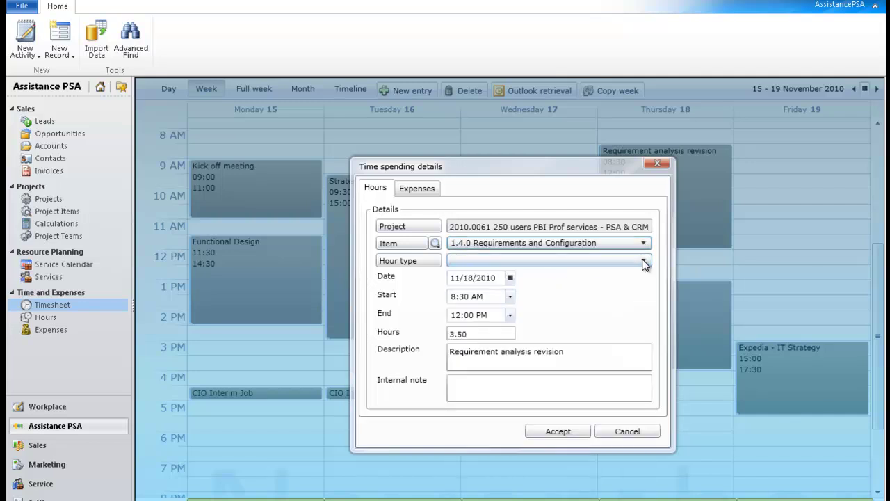
left_click(643, 262)
left_click(506, 276)
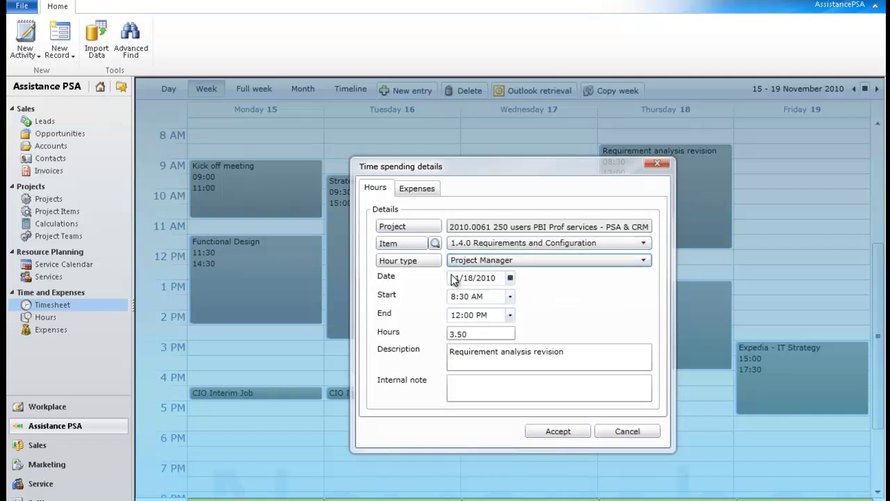
Set item 1.4.0 to 100 percent complete and close its Scope document task.
left_click(435, 243)
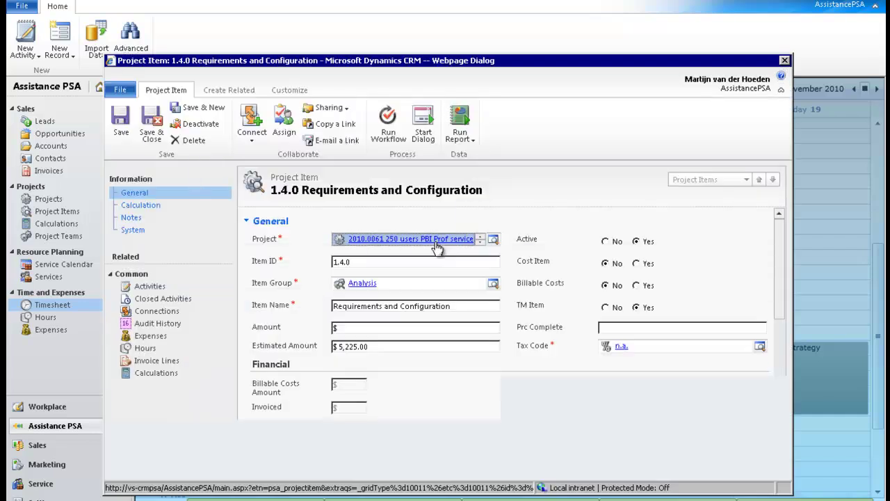
left_click(677, 328)
type("100")
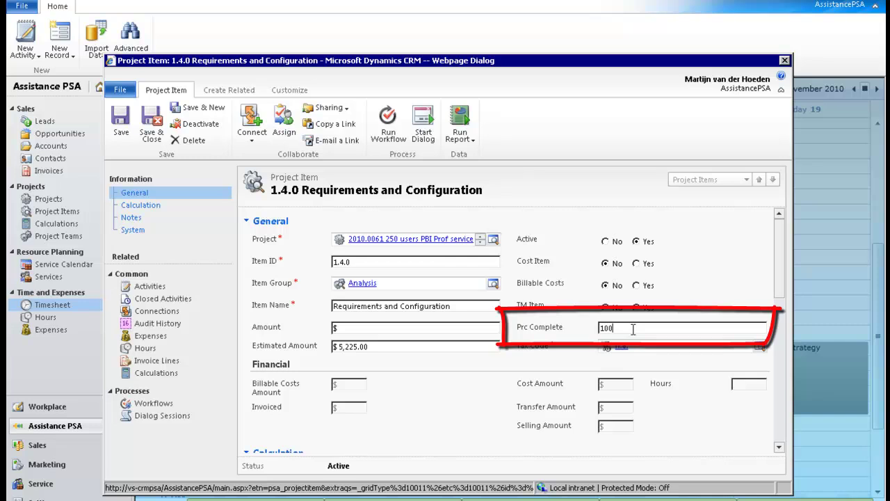
left_click(149, 286)
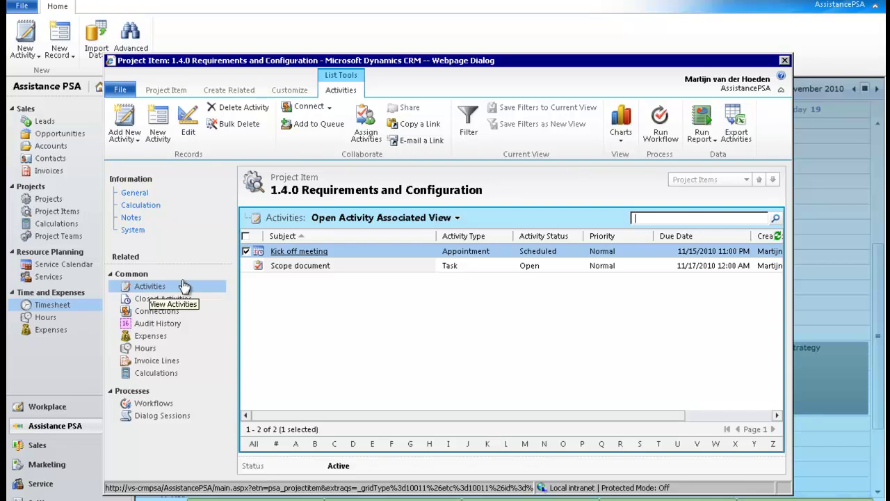
left_click(293, 269)
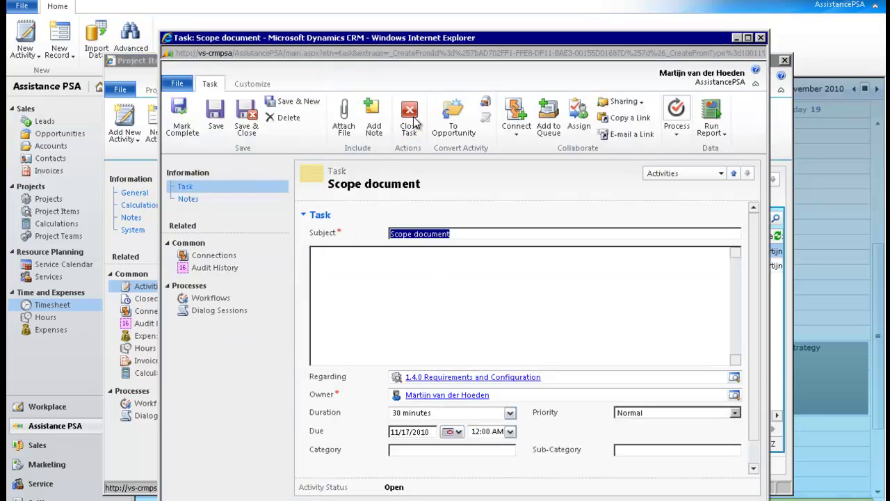
left_click(413, 117)
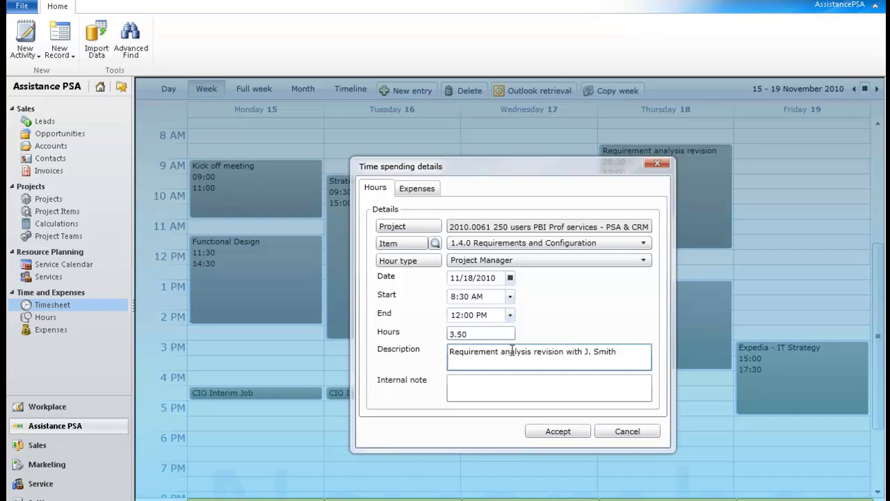
Save the entry with 4 hours and move it to Friday, 08:30–12:30.
key("shift+Tab")
type("4")
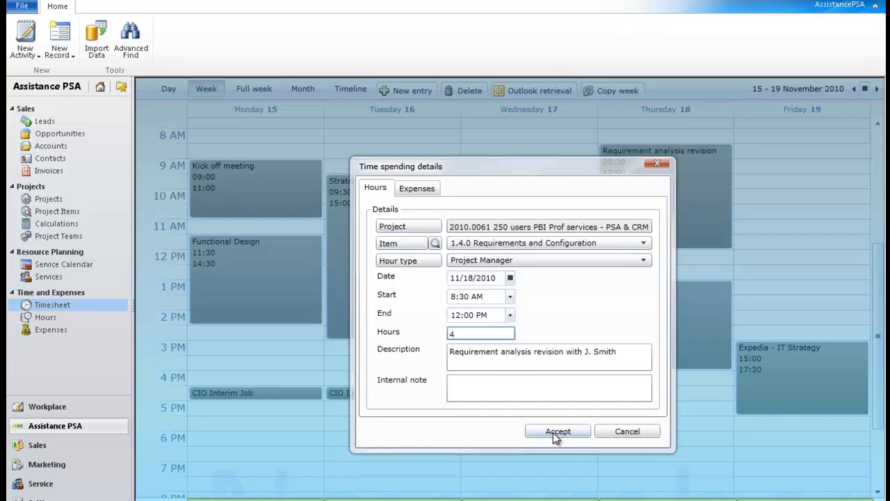
left_click(555, 432)
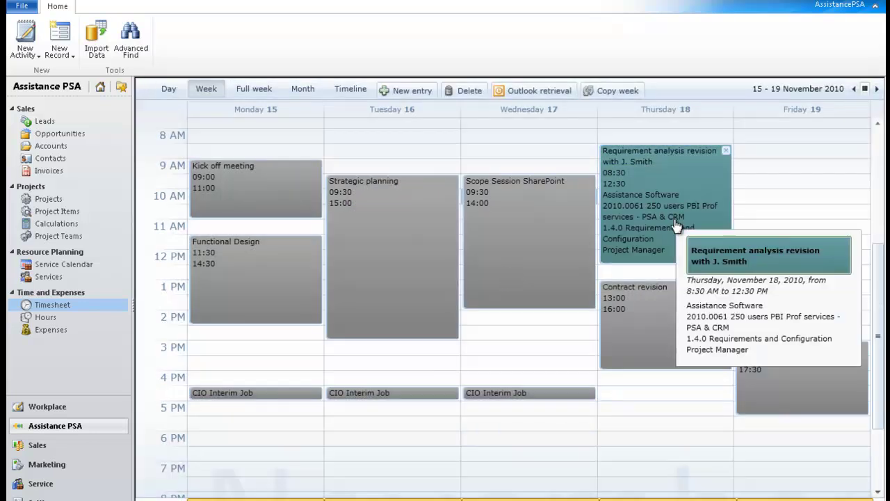
mouse_move(676, 227)
left_mouse_down()
mouse_move(777, 224)
mouse_move(821, 298)
mouse_move(815, 263)
left_mouse_up()
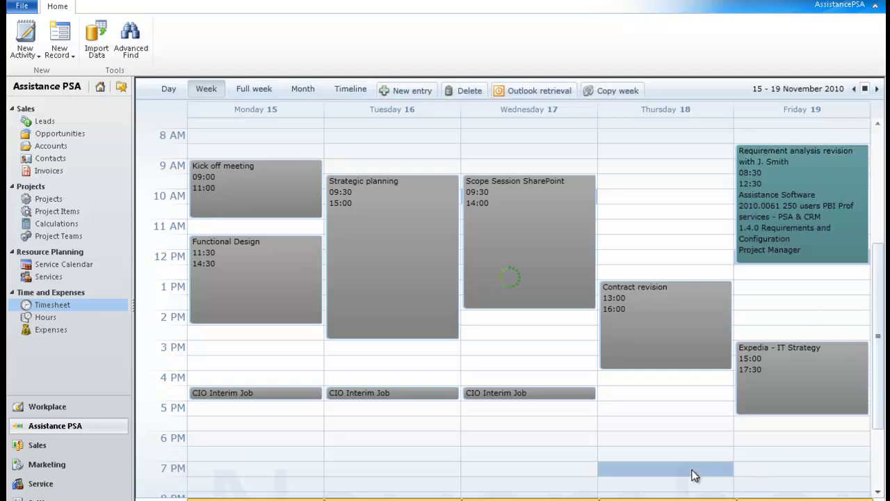
left_click(638, 173)
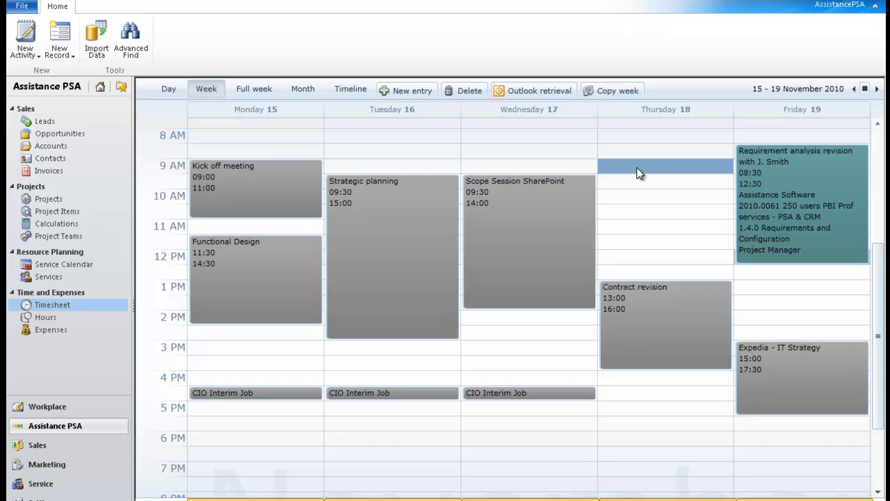
right_click(640, 173)
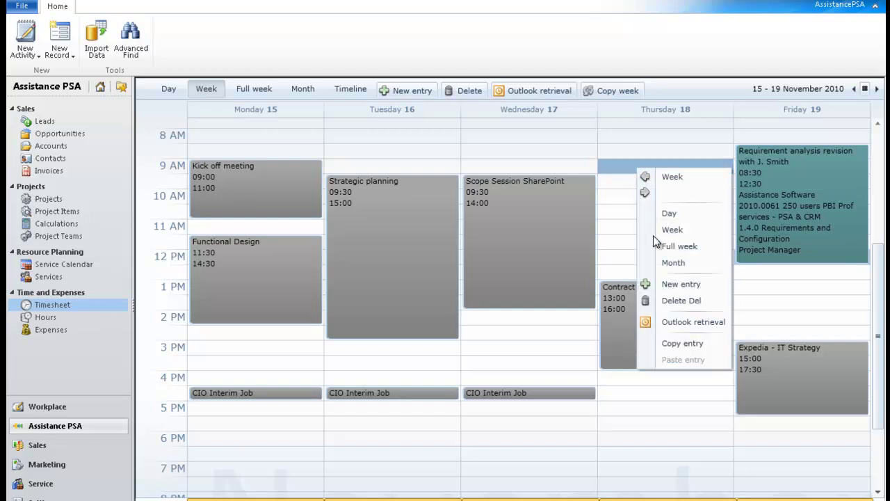
Create a new Thursday 9:00–9:30 AM hours entry booked on project 2010.0061.
left_click(666, 286)
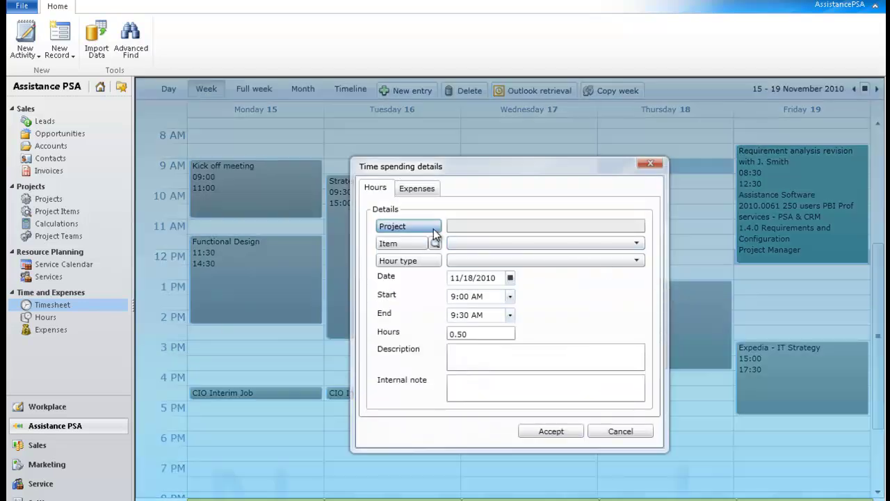
left_click(435, 230)
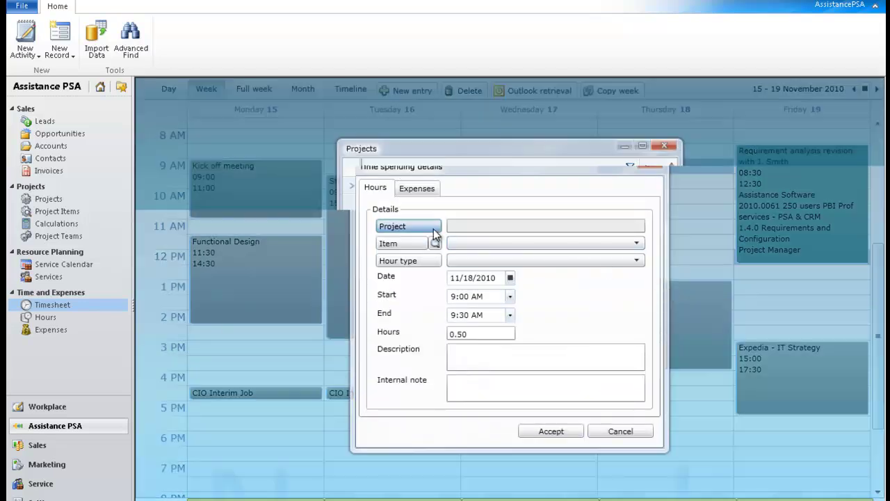
double_click(443, 186)
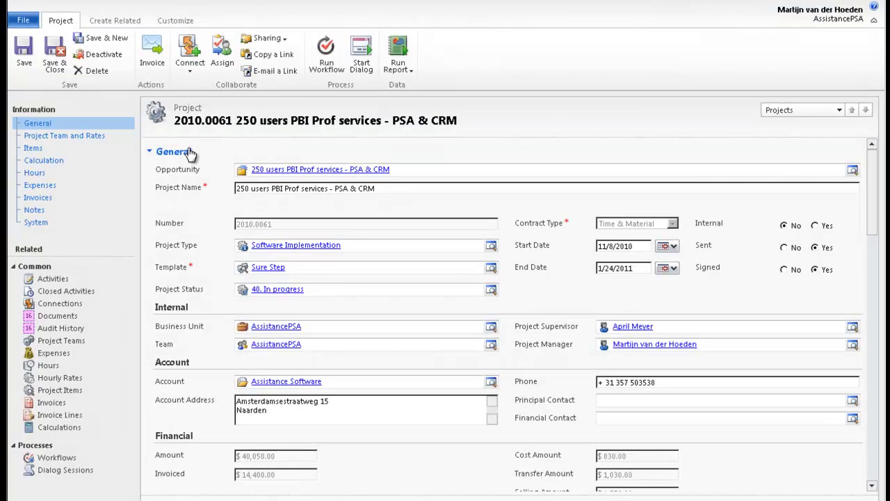
Start a new invoice for project 2010.0061 with the description 'Pre-payment training fees'.
left_click(152, 46)
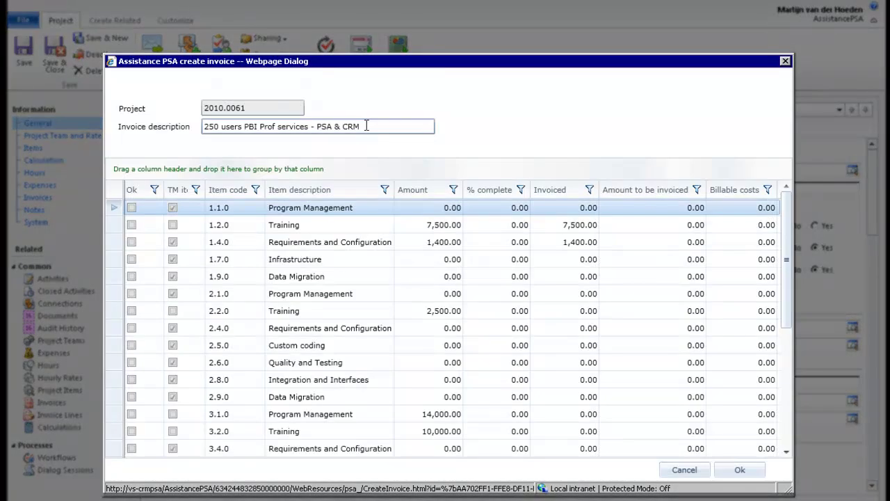
left_click_drag(363, 126, 109, 129)
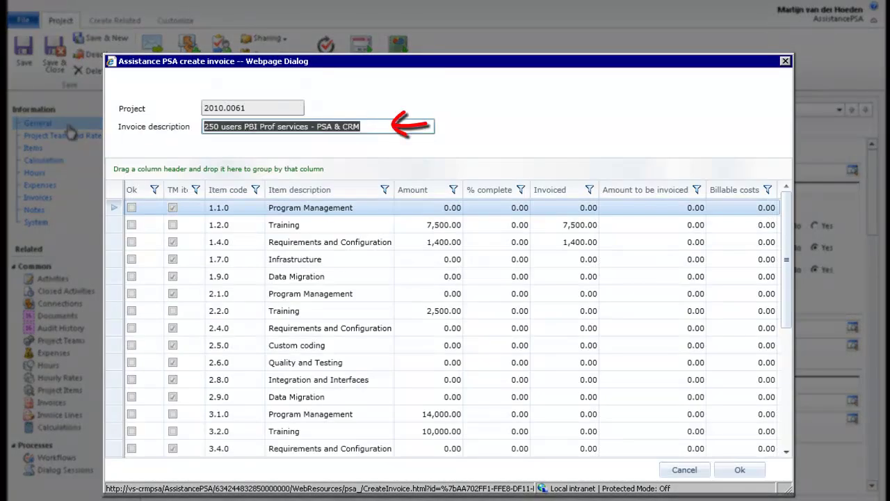
type("Pre-payment training fees")
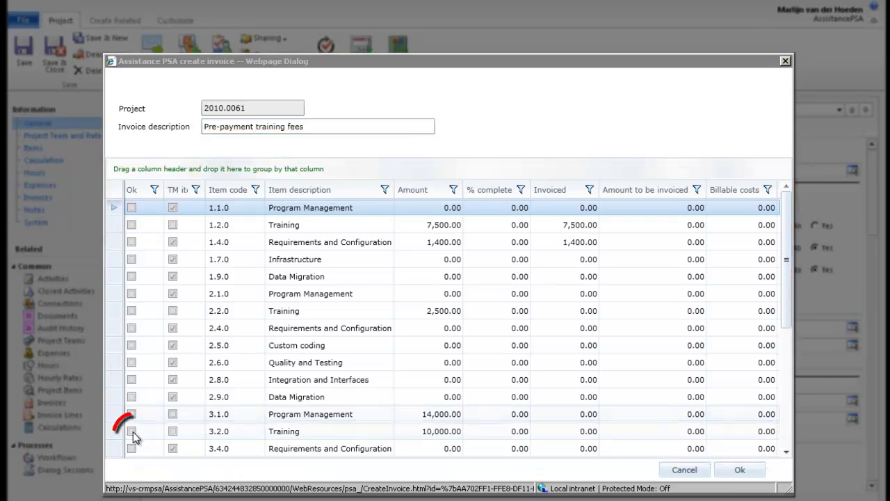
Bill 3,500.00 of the 3.2.0 Training item and generate the invoice.
left_click(131, 431)
left_click(689, 431)
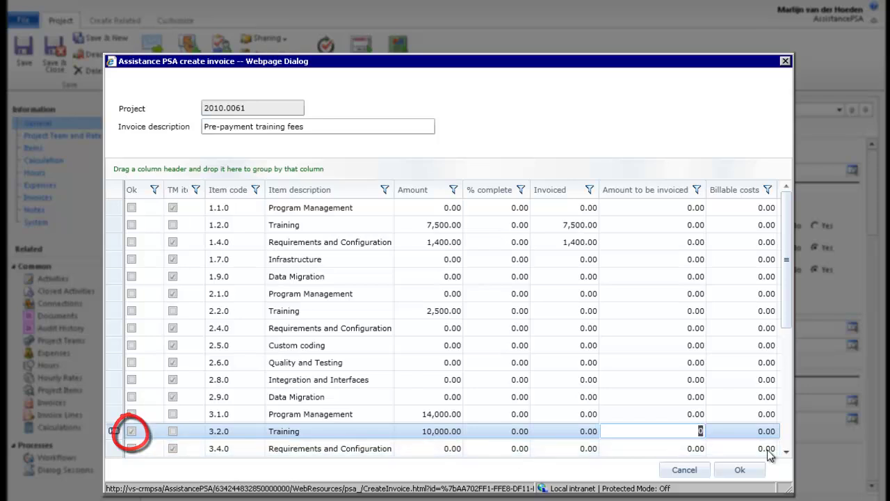
type("3500")
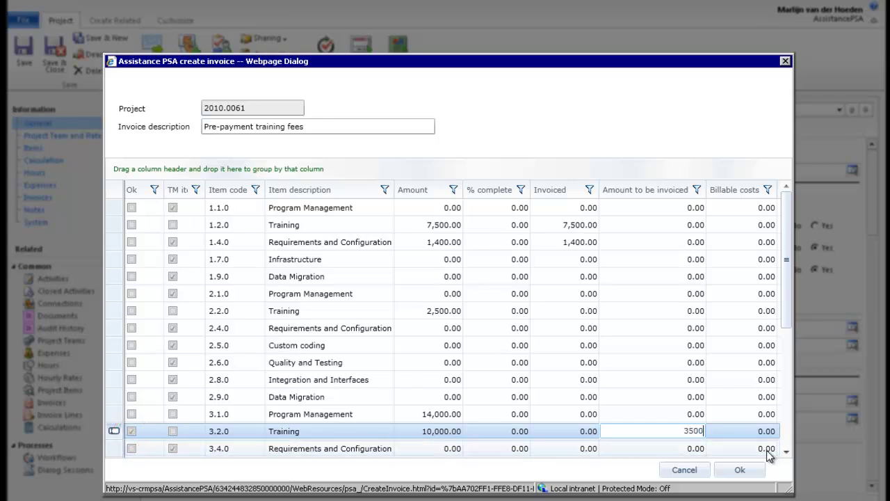
left_click(768, 451)
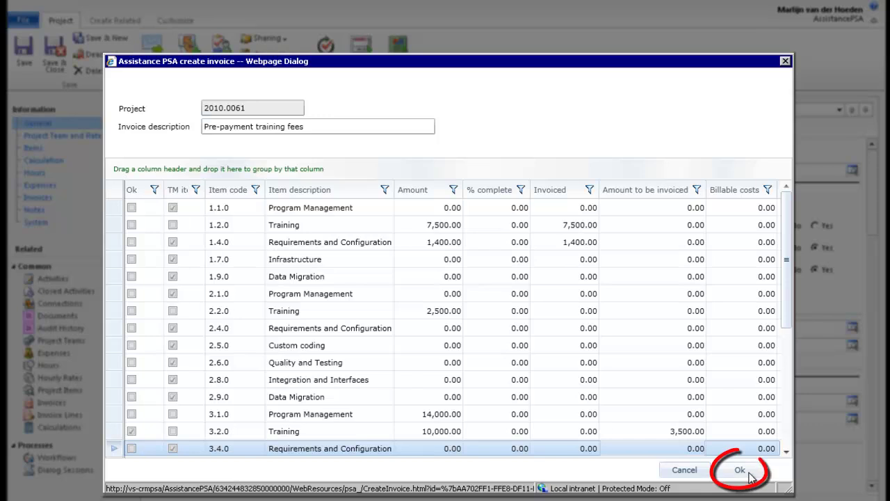
left_click(751, 477)
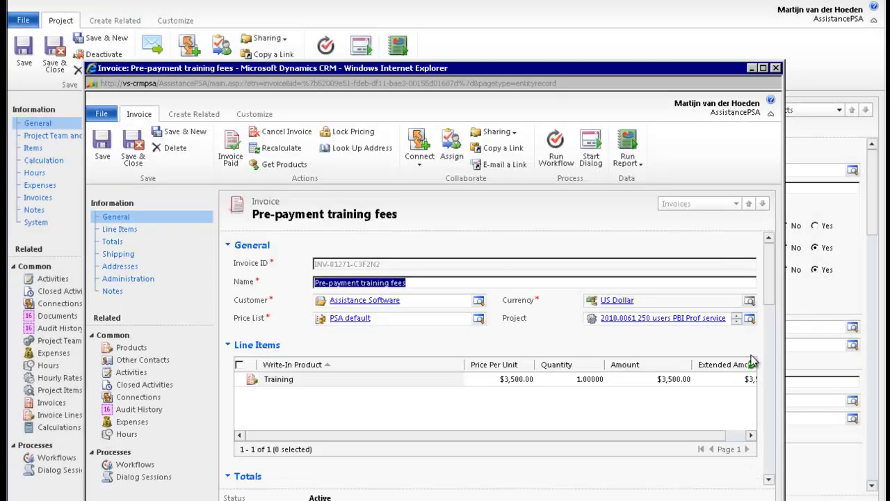
Maximize the generated invoice window to show its $3,500.00 Training line and totals.
left_click(762, 69)
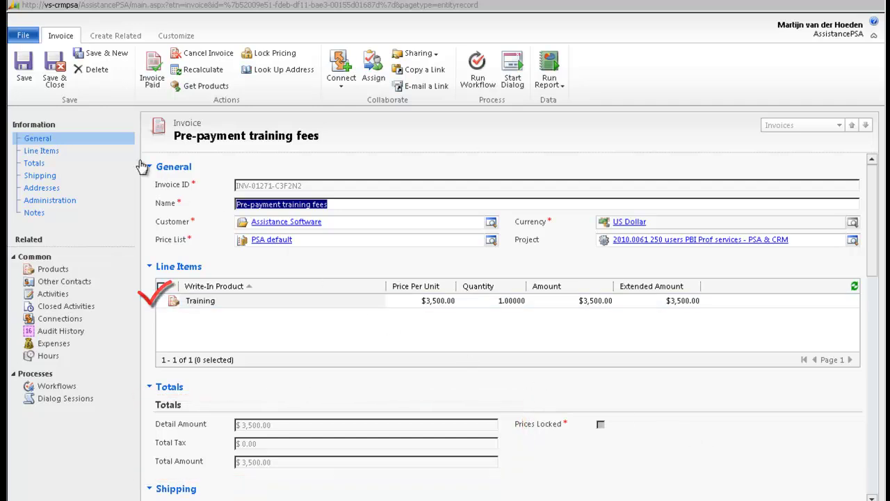
Close the invoice and refresh the project's Invoices list to show the new $3,500 invoice.
left_click(54, 80)
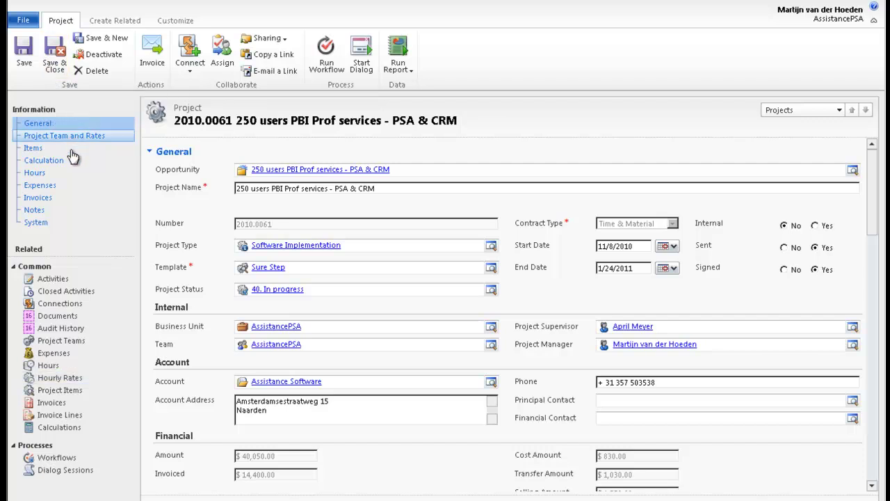
left_click(61, 201)
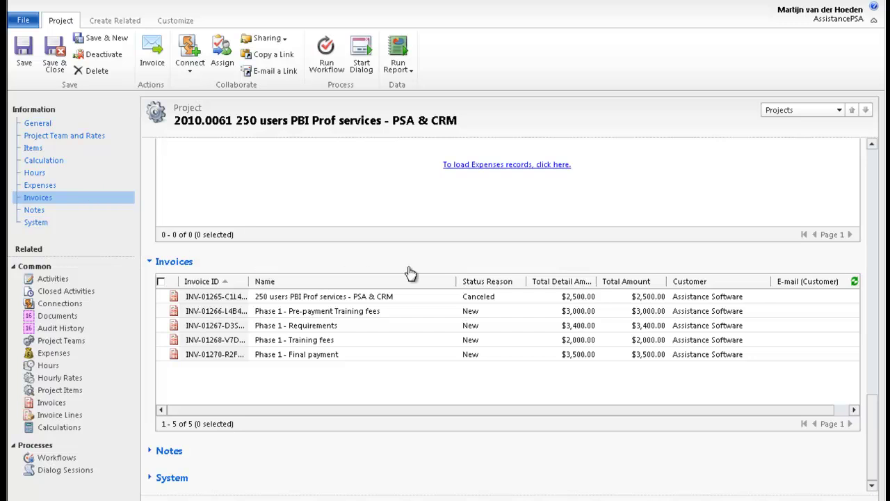
left_click(854, 283)
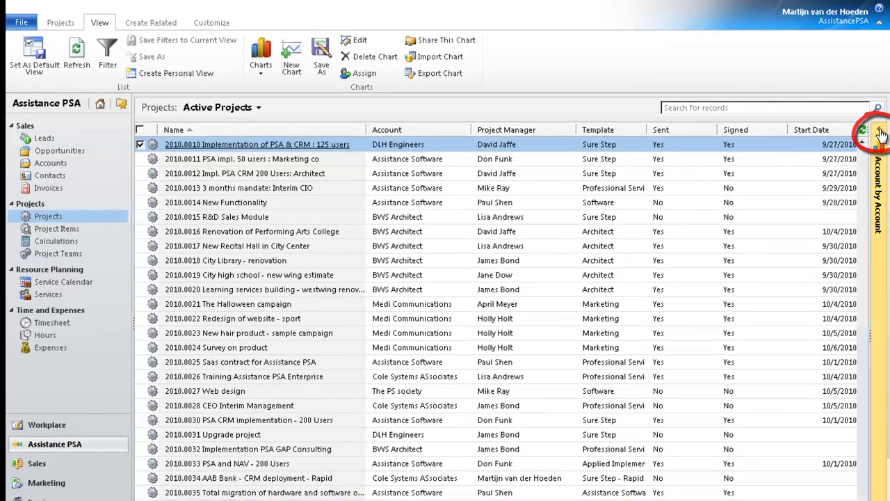
Show the Project Manager by Project Manager chart beside the active projects list.
left_click(880, 133)
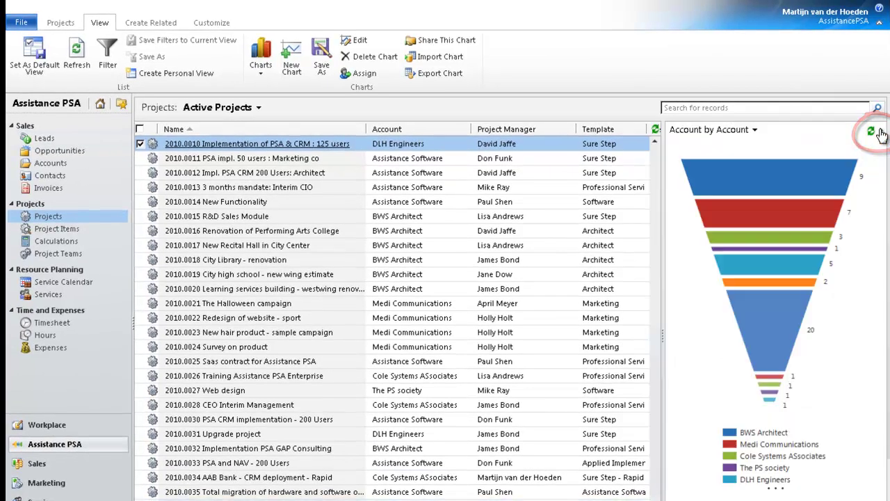
left_click(756, 133)
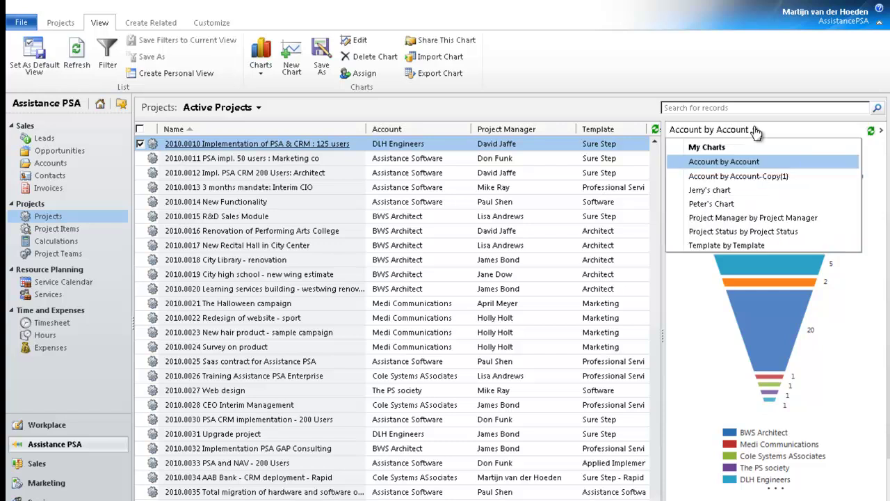
left_click(744, 219)
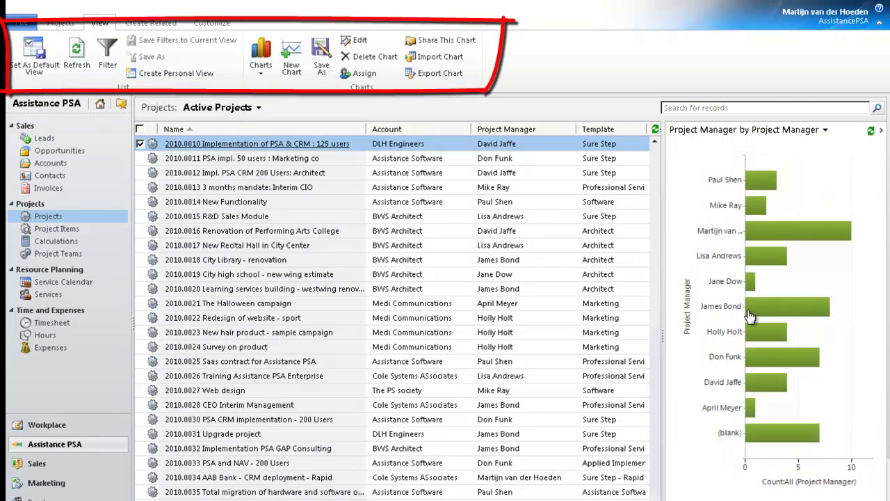
Drill into Don Funk's projects as a pie chart of Amount (Base).
left_click(764, 361)
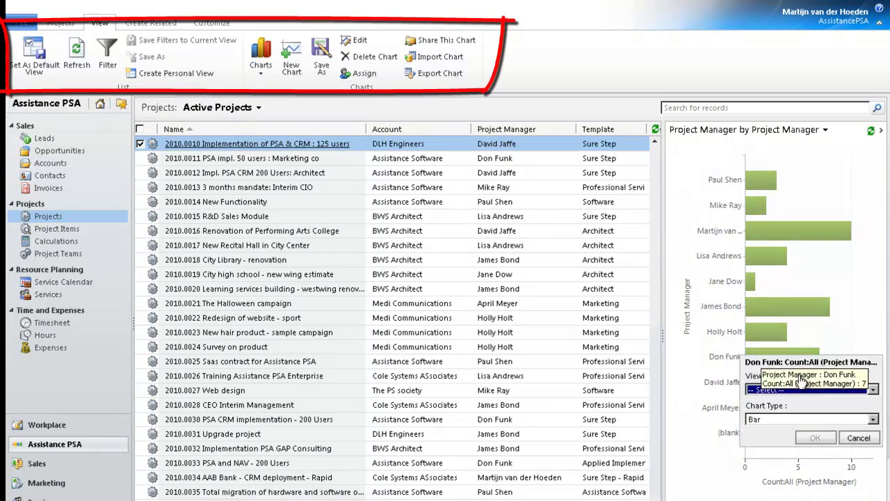
left_click(872, 391)
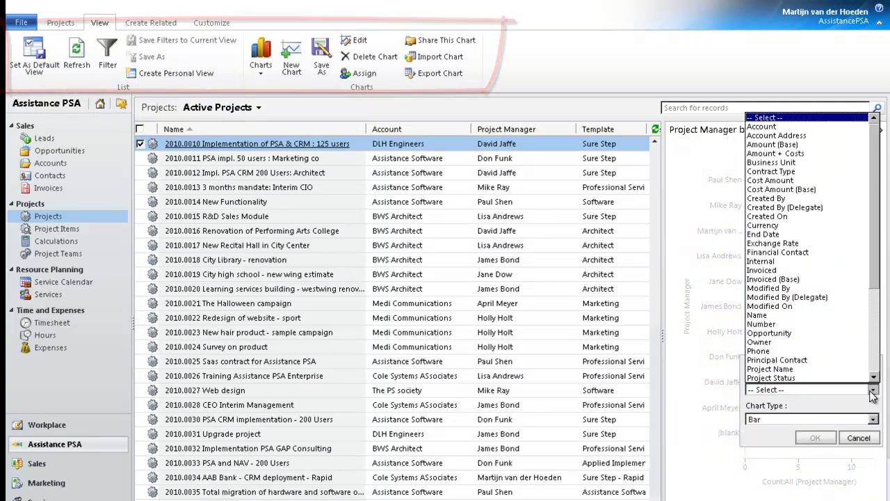
left_click(779, 145)
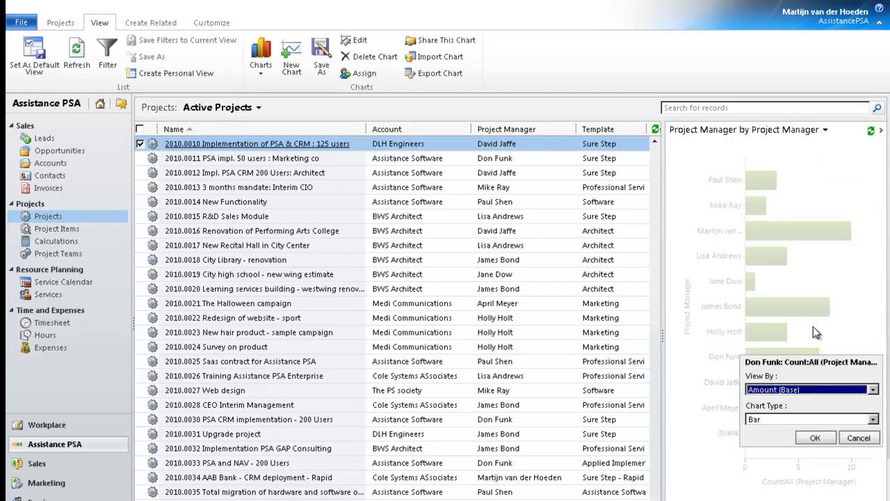
left_click(873, 420)
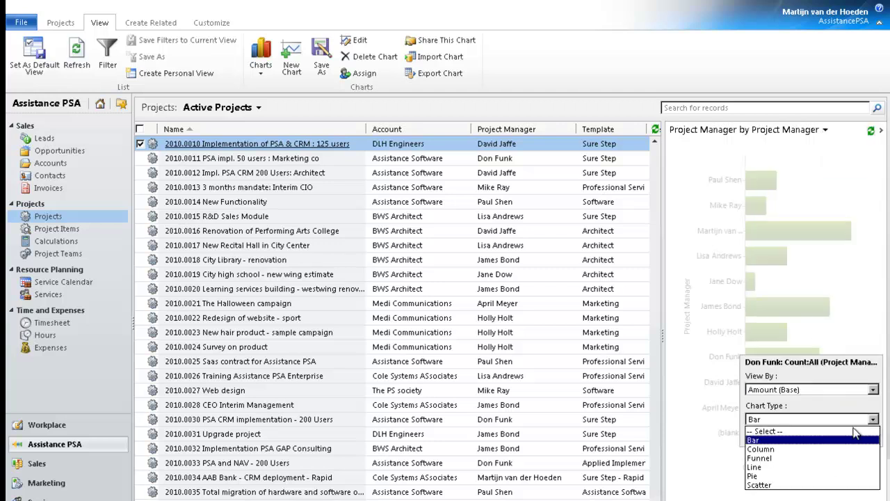
left_click(758, 477)
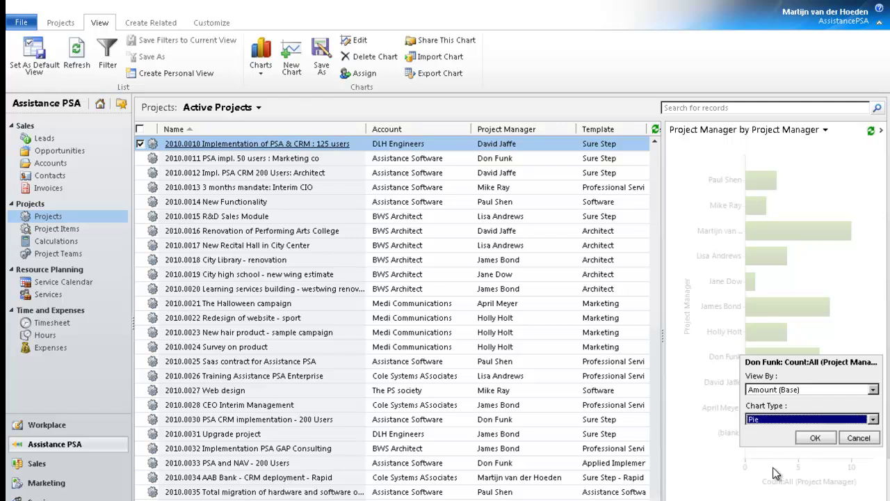
left_click(821, 438)
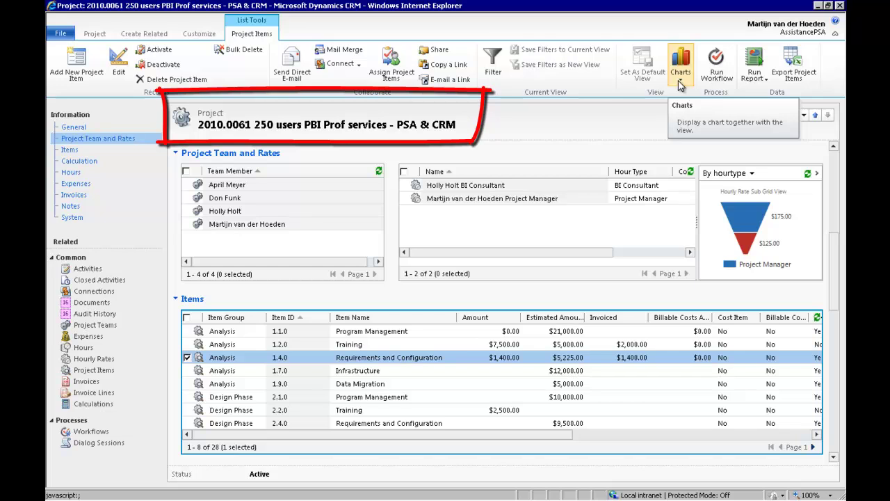
Place the Amount (Base) by Item Group chart to the right of the project's Items grid.
left_click(679, 80)
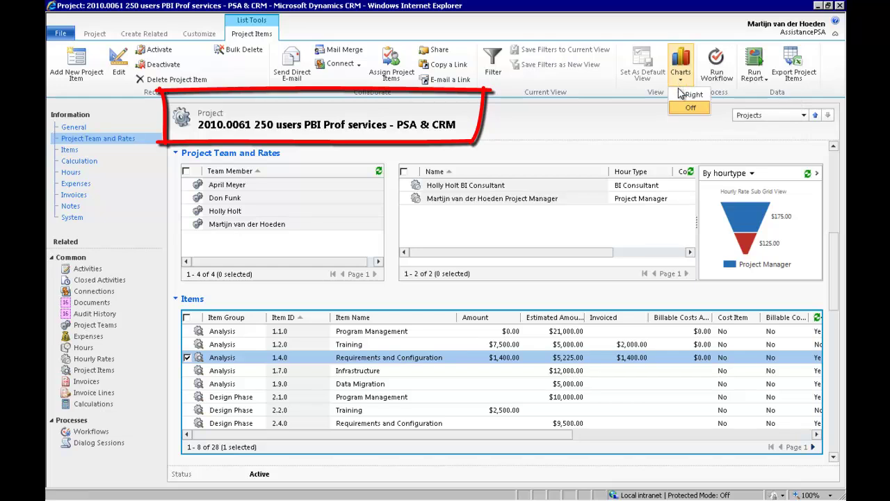
left_click(691, 95)
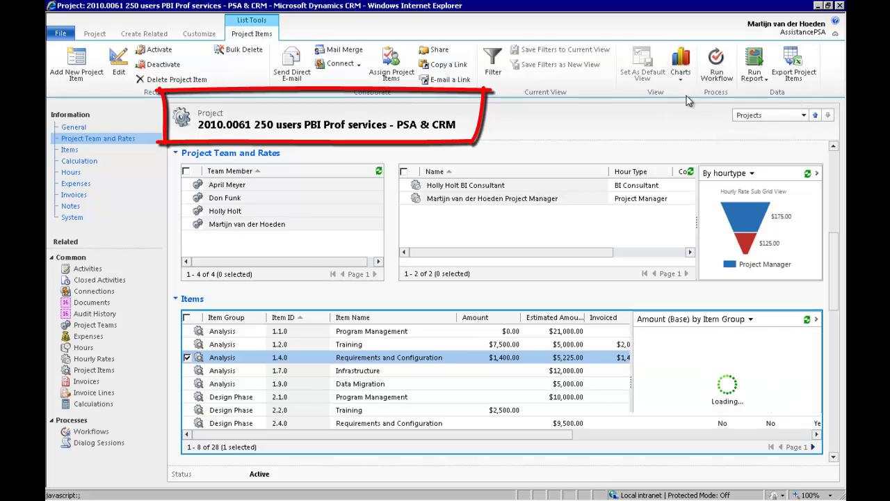